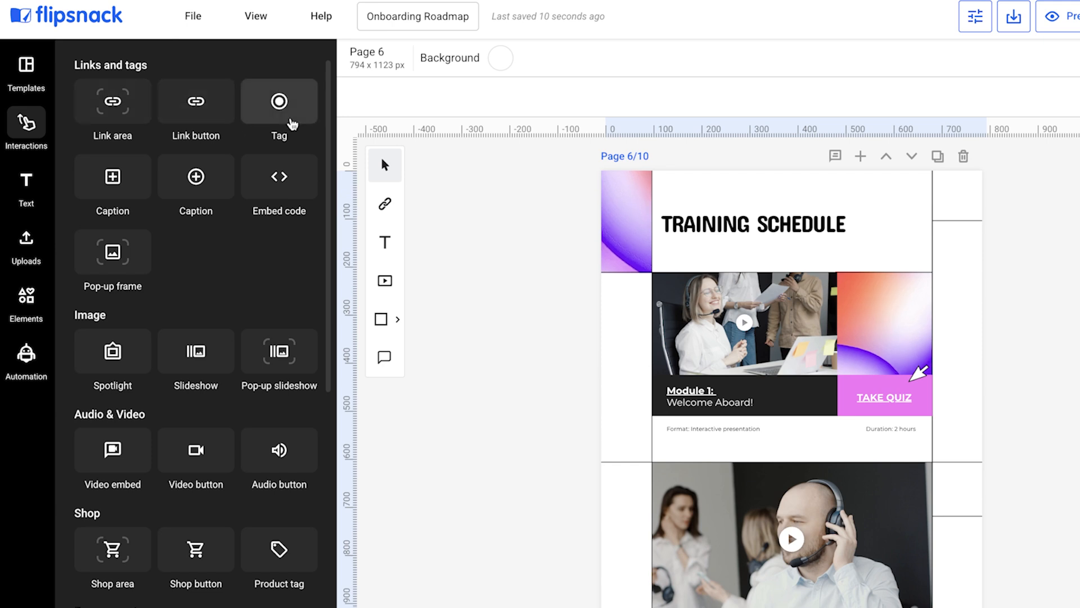
Step: Add a quiz area to page 6 and fit it over Module 1's TAKE QUIZ button, about 208 x 93 px
{"action": "left_click_drag", "start_coordinate": [330, 126], "coordinate": [334, 319]}
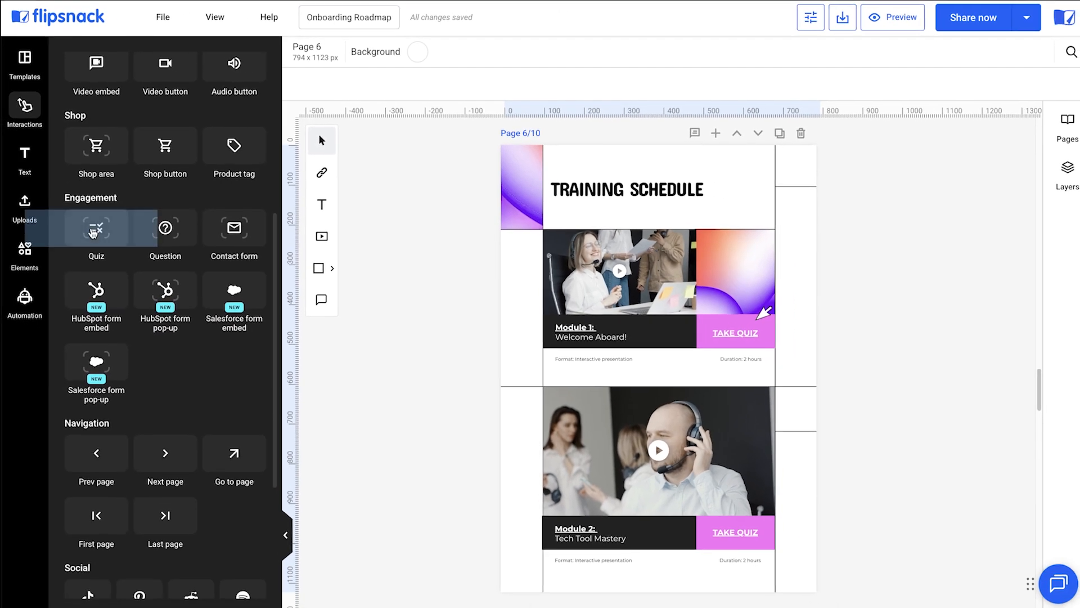
{"action": "left_click", "coordinate": [94, 247]}
{"action": "left_click_drag", "start_coordinate": [699, 396], "coordinate": [795, 368]}
{"action": "left_click_drag", "start_coordinate": [736, 342], "coordinate": [752, 334]}
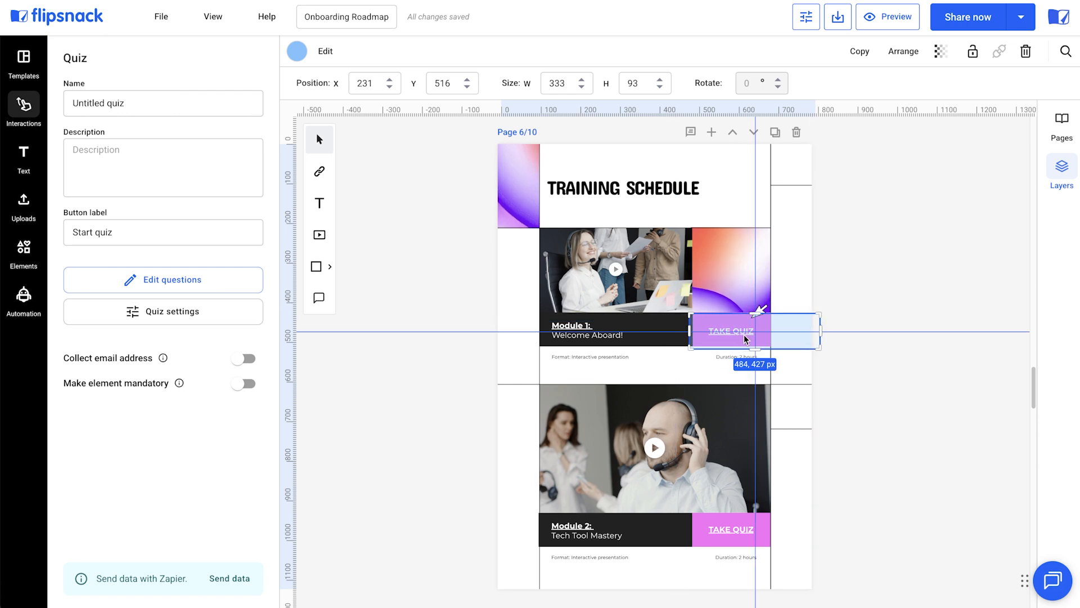
{"action": "left_click_drag", "start_coordinate": [821, 334], "coordinate": [776, 335]}
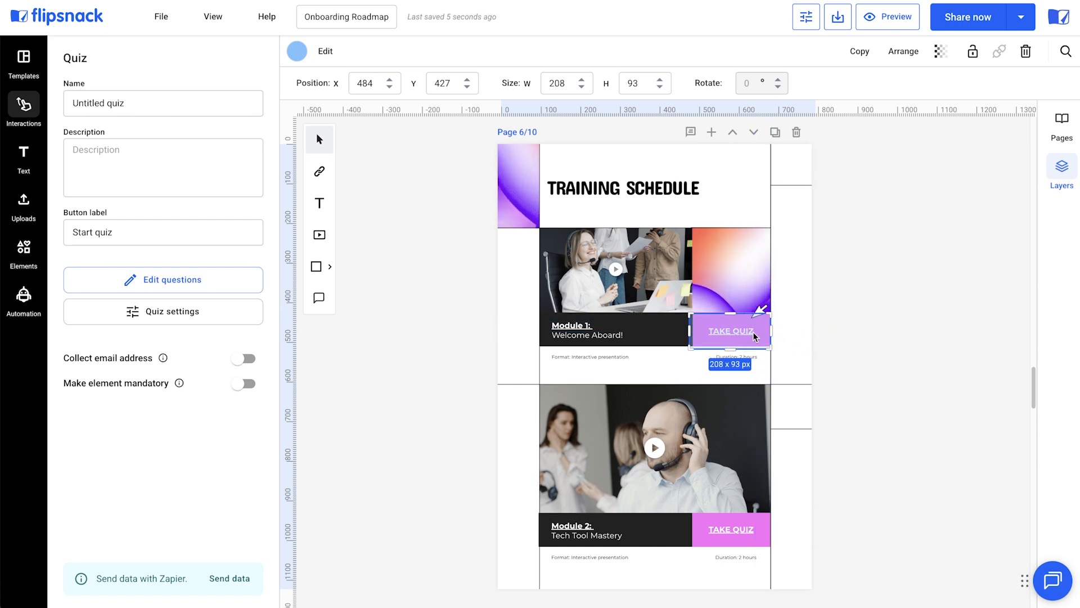
Step: Name the quiz "Module 1: Welcome Aboard!"
{"action": "left_click", "coordinate": [148, 106]}
{"action": "key", "text": "ctrl+shift+Left"}
{"action": "key", "text": "ctrl+shift+Left"}
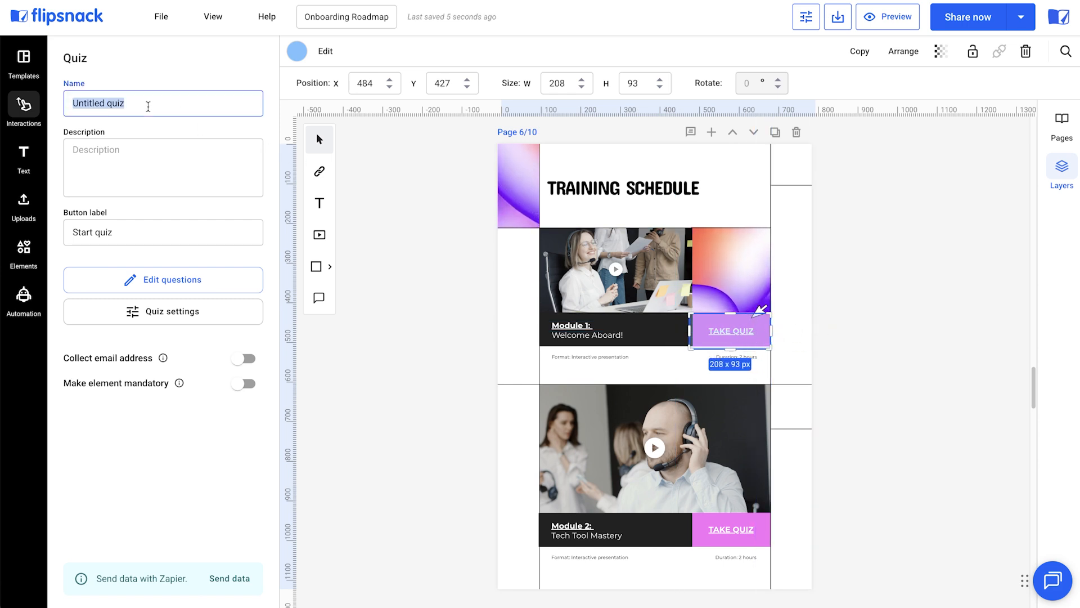
{"action": "type", "text": "Module 1: Welcome Aboard!"}
{"action": "left_click", "coordinate": [122, 151]}
{"action": "left_click", "coordinate": [133, 232]}
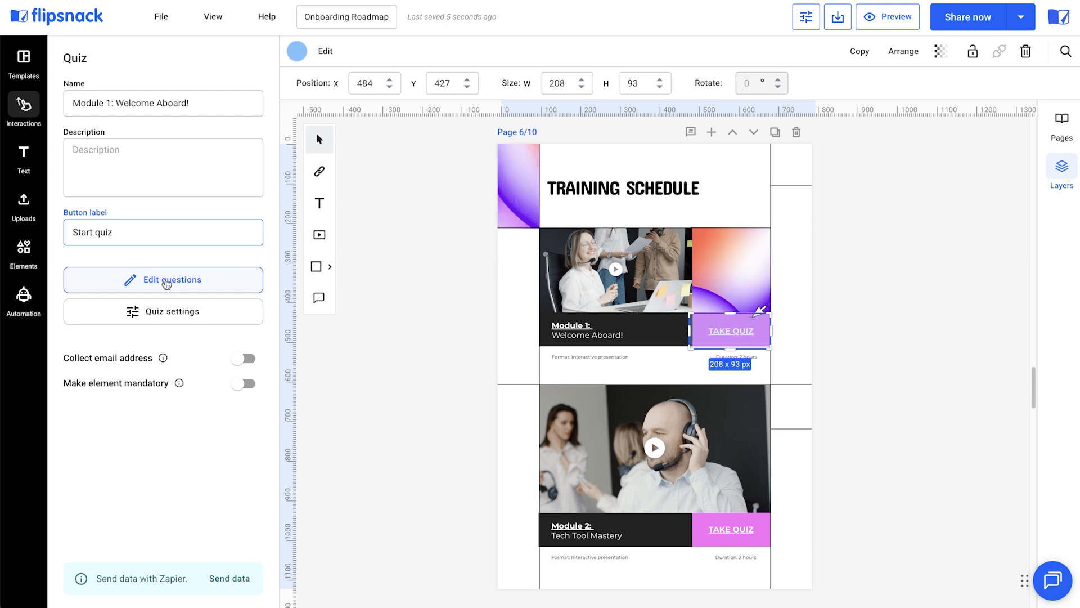
Step: Open the quiz's questions for editing and set the first question to "What is NexGen Innovations' core mission?"
{"action": "left_click", "coordinate": [166, 284]}
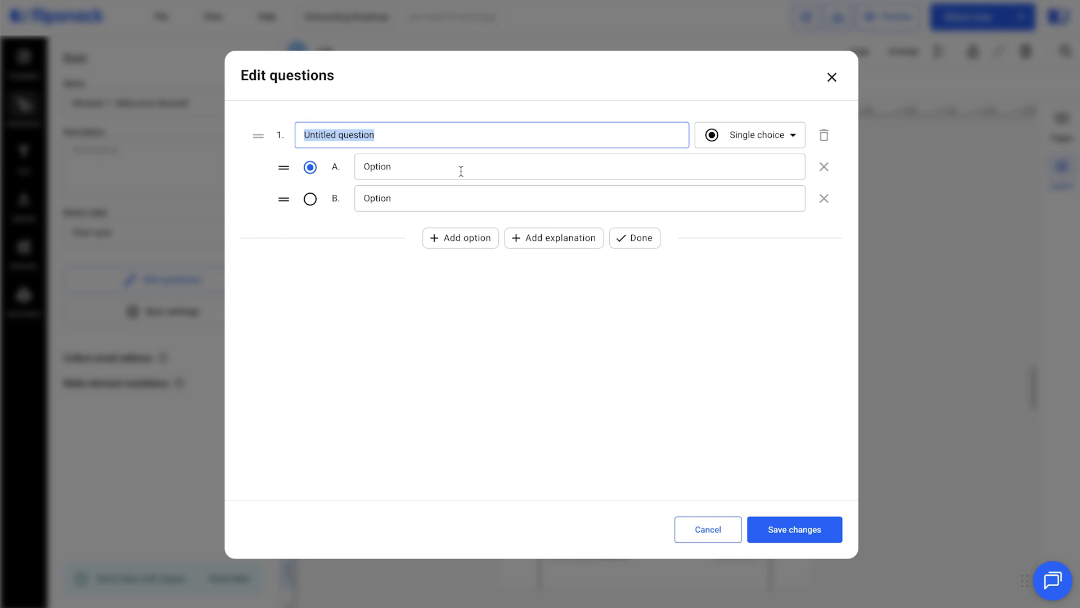
{"action": "left_click", "coordinate": [756, 135]}
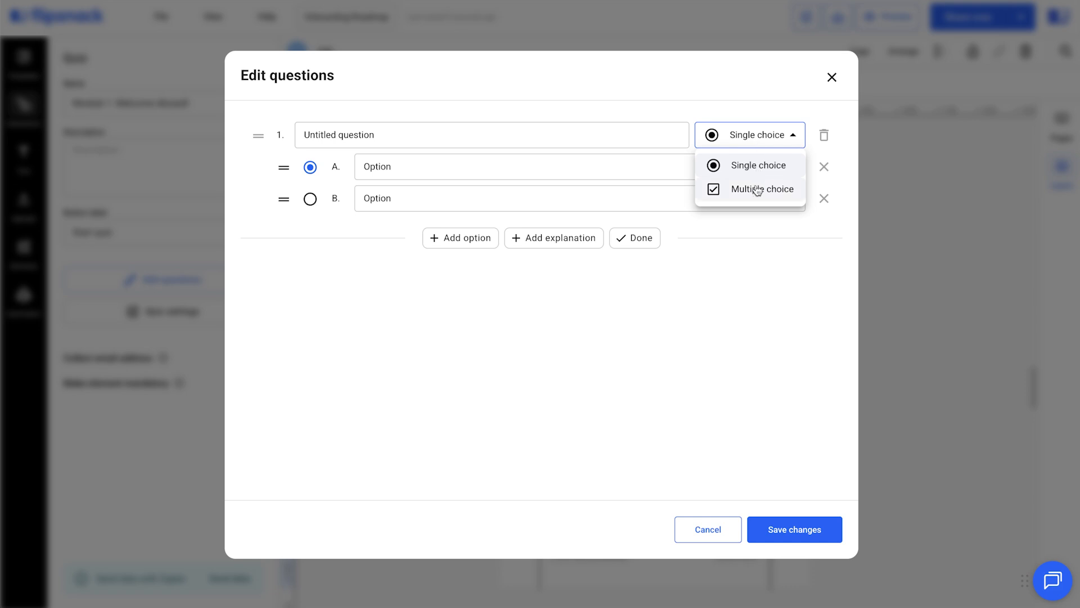
{"action": "left_click", "coordinate": [691, 263]}
{"action": "triple_click", "coordinate": [375, 135]}
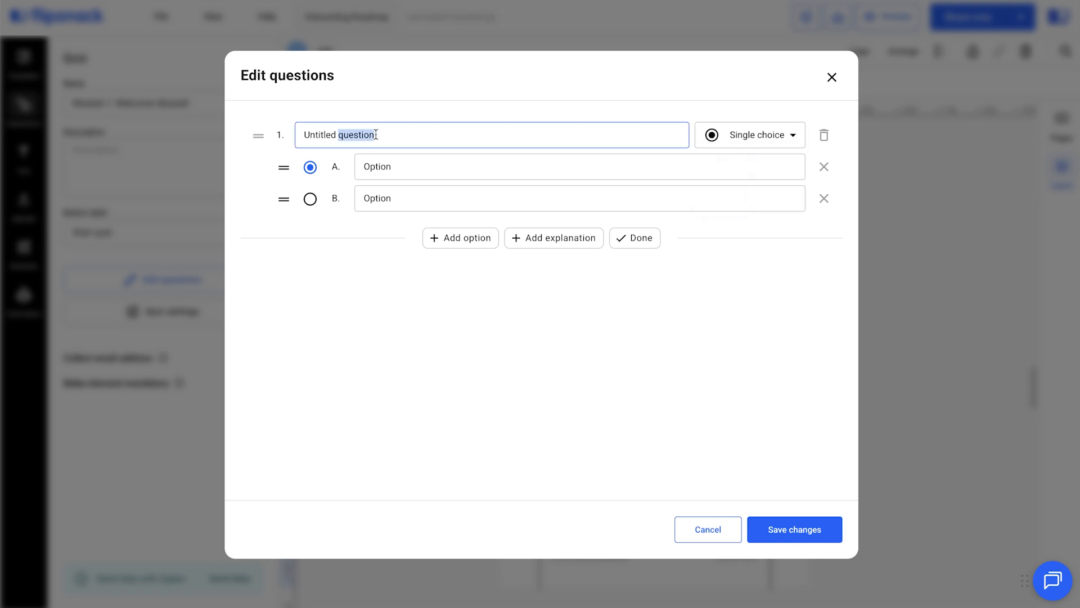
{"action": "type", "text": "What is NexGen Innovations' core mission?"}
Step: Set answer A to "To create industry partnerships" and answer B to "To innovate and drive sustainable solutions"
{"action": "triple_click", "coordinate": [395, 175]}
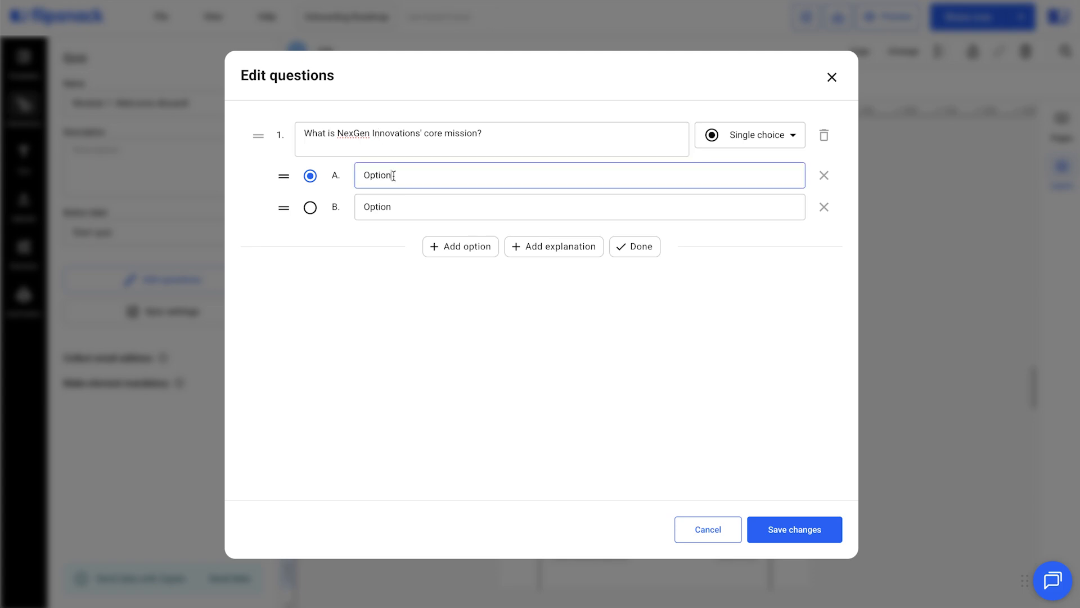
{"action": "type", "text": "To create industry partnerships"}
{"action": "triple_click", "coordinate": [393, 209]}
{"action": "type", "text": "To innovate and drive sustainable solutions"}
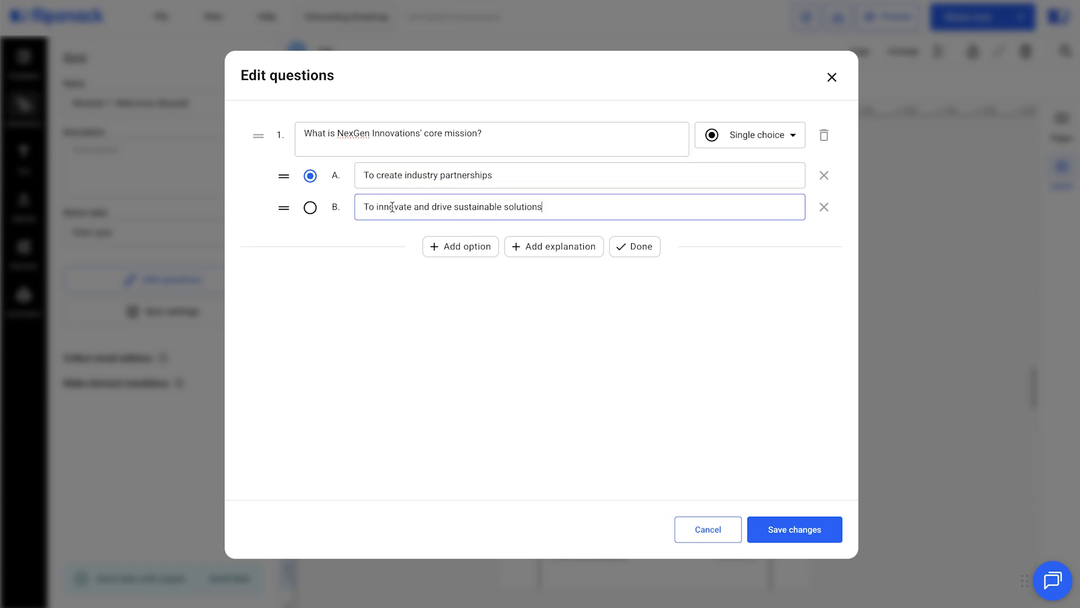
Step: Add answer C, "To become a tech startup incubator", and mark answer B as the correct one
{"action": "left_click", "coordinate": [430, 245]}
{"action": "triple_click", "coordinate": [392, 238]}
{"action": "type", "text": "To become a tech startup incubator"}
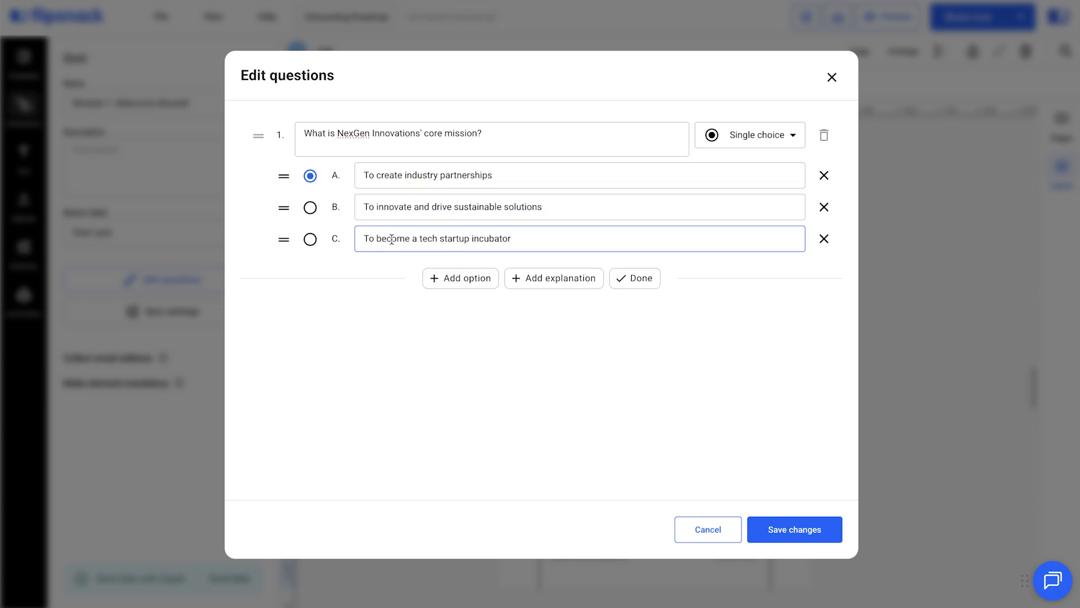
{"action": "left_click", "coordinate": [310, 208]}
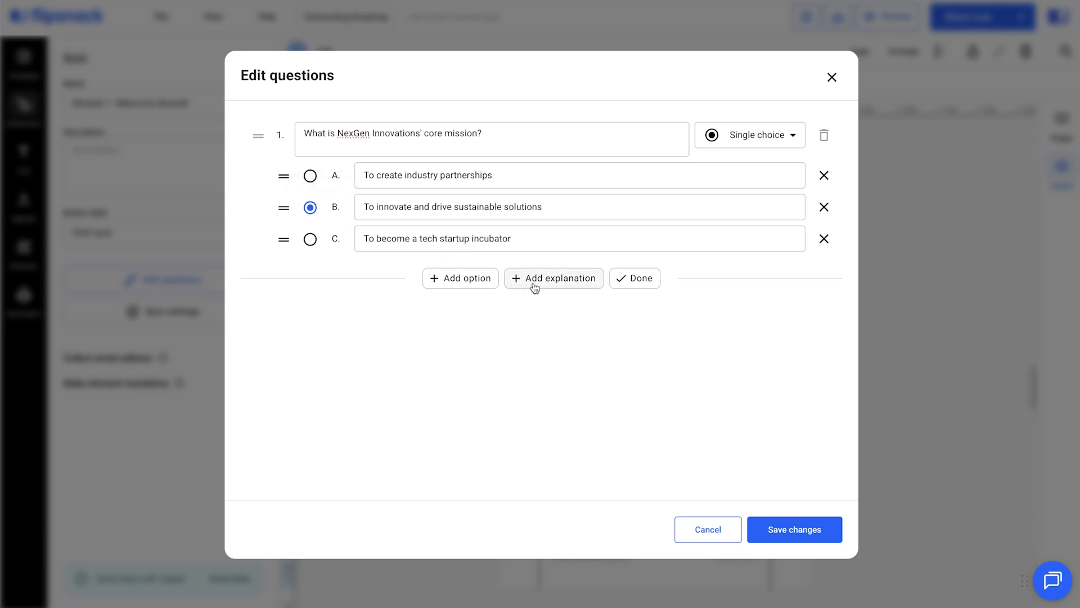
Step: Add explanation feedback to the question and remove it again
{"action": "left_click", "coordinate": [564, 279]}
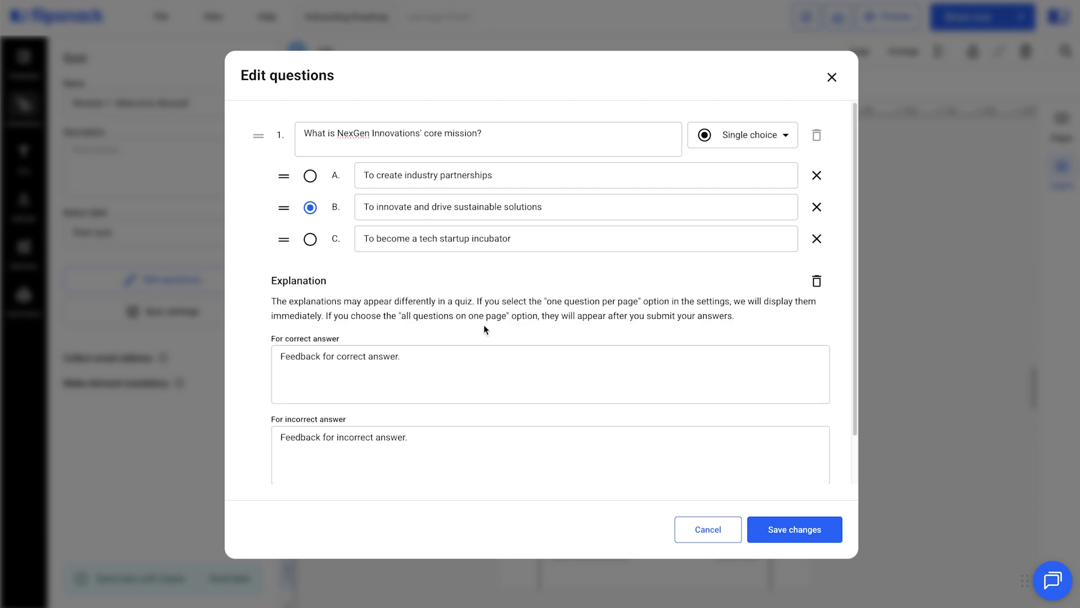
{"action": "scroll", "coordinate": [433, 361], "scroll_direction": "down", "scroll_amount": 1}
{"action": "scroll", "coordinate": [433, 360], "scroll_direction": "up", "scroll_amount": 1}
{"action": "left_click", "coordinate": [813, 281]}
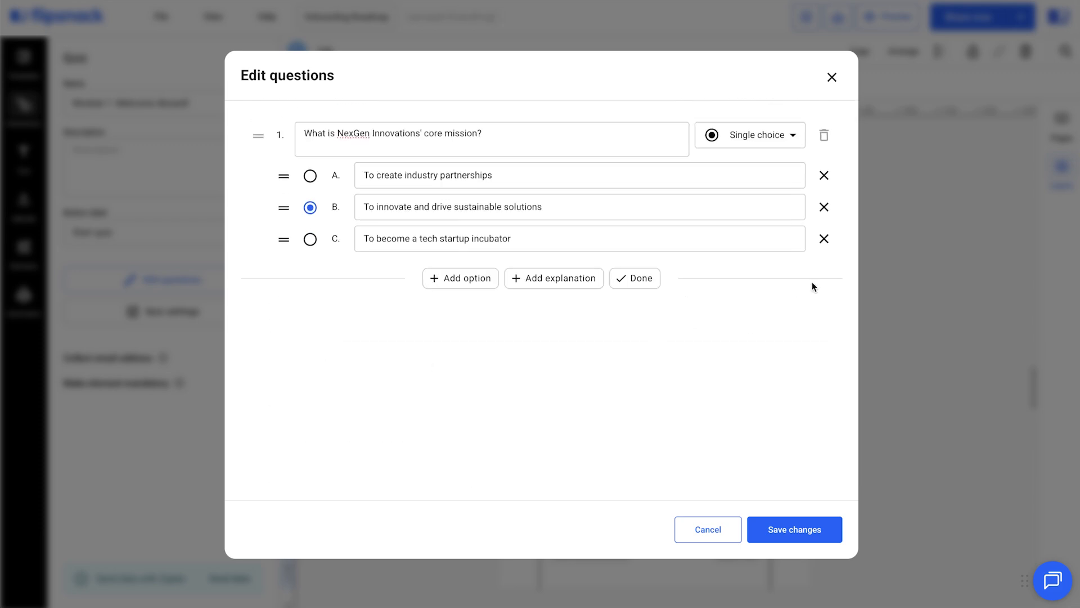
Step: Add two more answer options, D and E, and delete both again
{"action": "left_click", "coordinate": [458, 279]}
{"action": "left_click", "coordinate": [458, 309]}
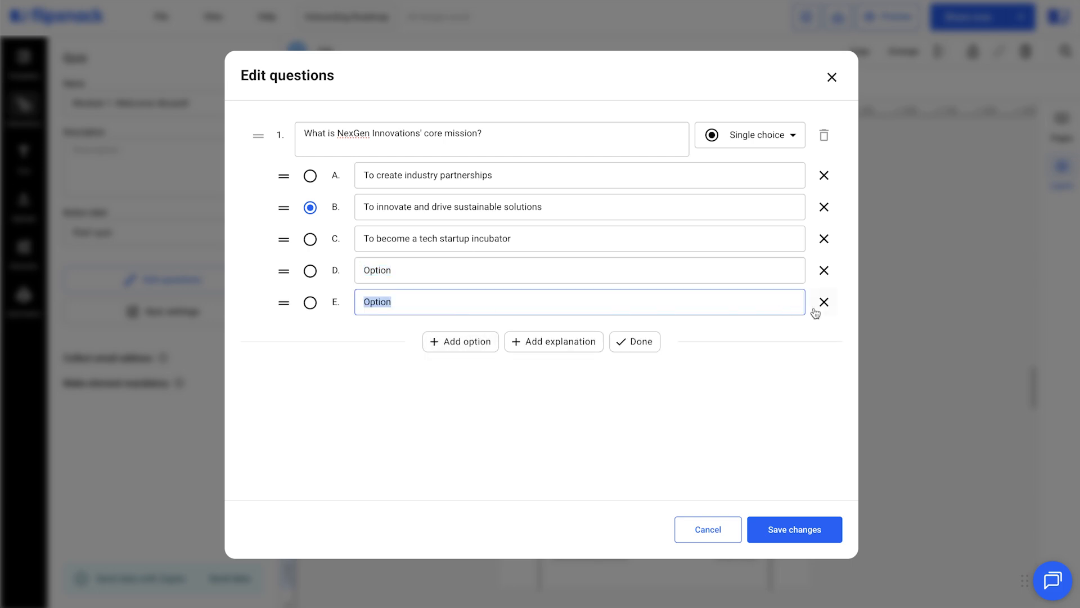
{"action": "left_click", "coordinate": [823, 302]}
{"action": "left_click", "coordinate": [822, 270]}
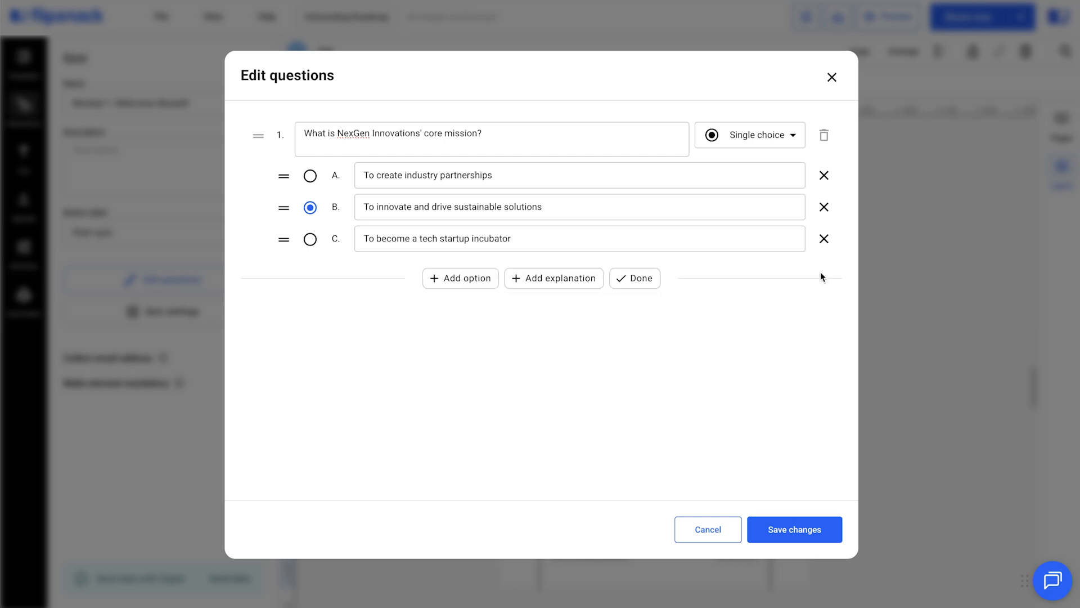
Step: Finish editing the first question and open the quiz settings
{"action": "left_click", "coordinate": [642, 289]}
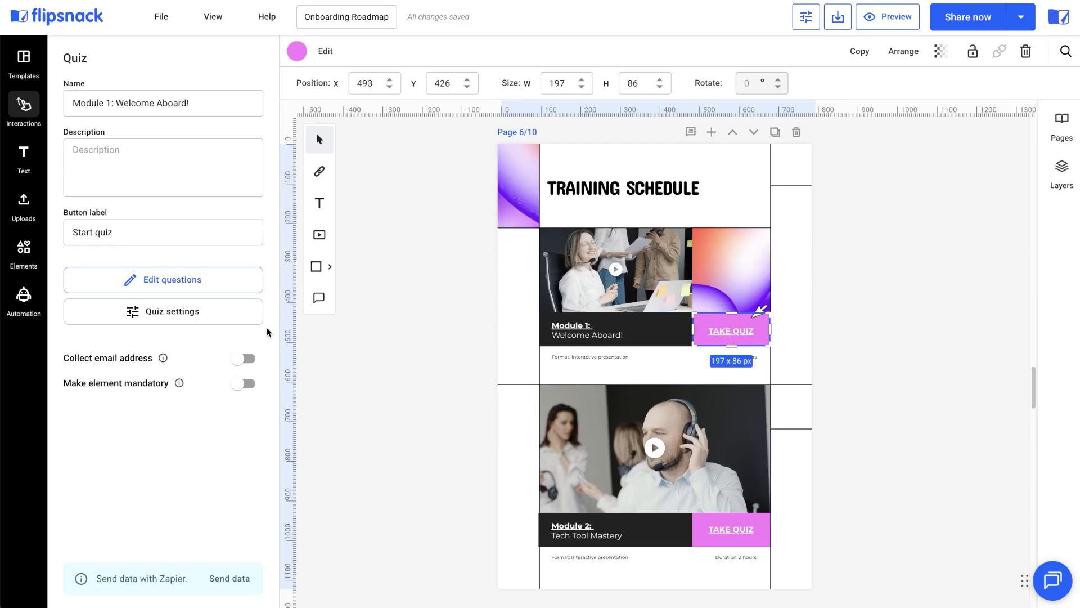
{"action": "left_click", "coordinate": [187, 318]}
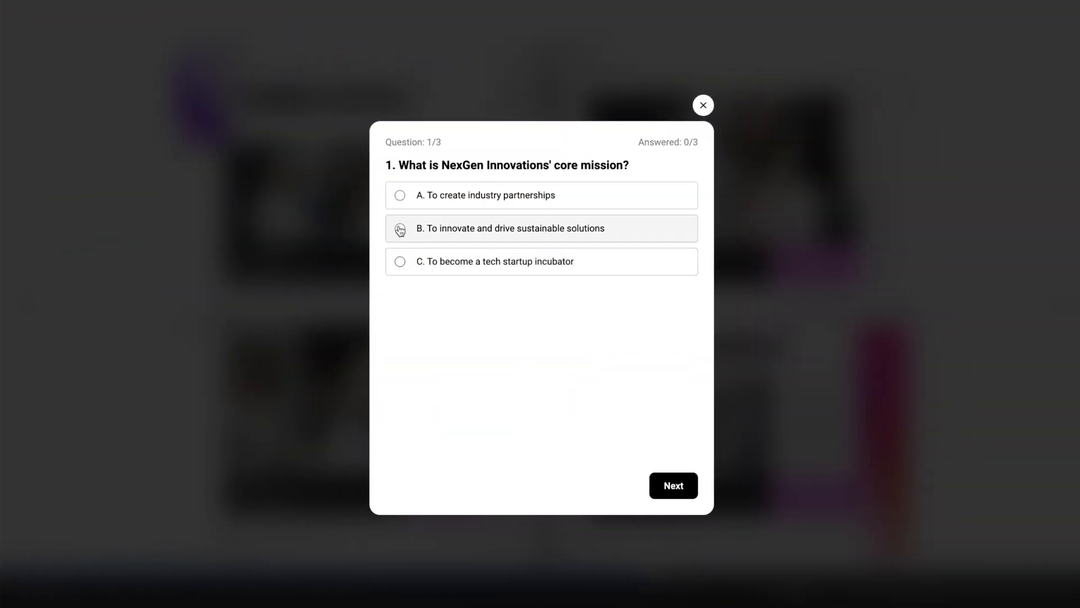
Step: Answer the first question of the sample quiz with "To innovate and drive sustainable solutions" and continue
{"action": "left_click", "coordinate": [399, 229]}
{"action": "left_click", "coordinate": [664, 492]}
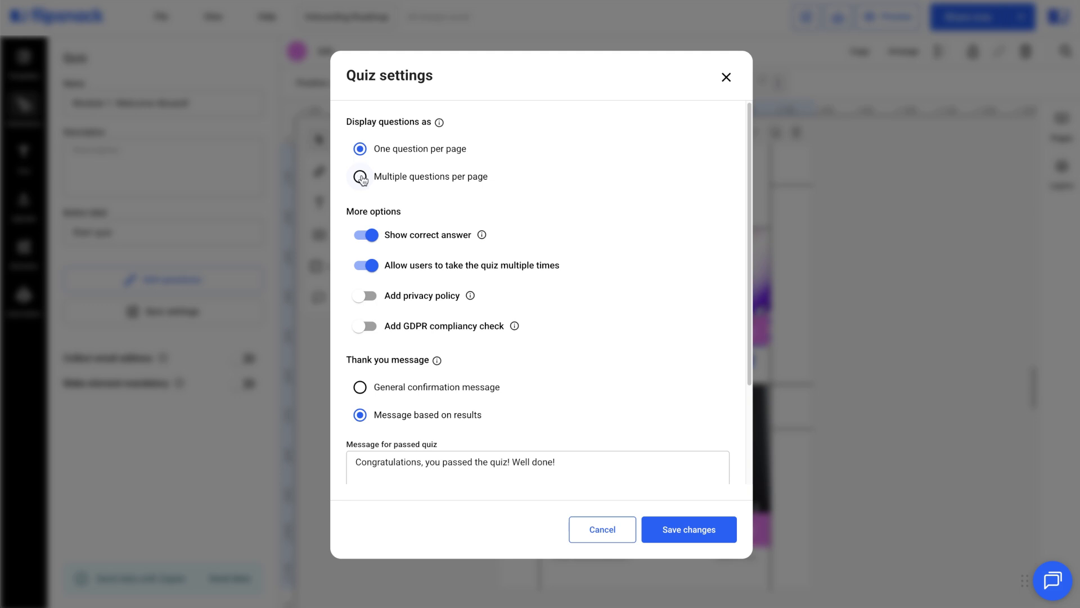
Step: Try the multiple questions per page display, submit the sample quiz to view its results, and return to one question per page
{"action": "left_click", "coordinate": [360, 177]}
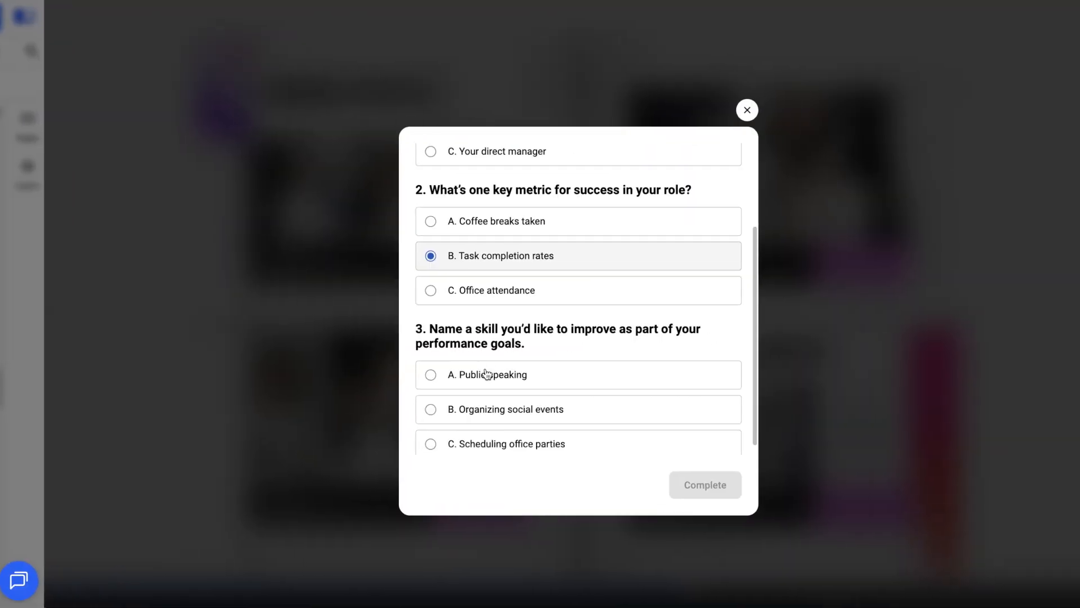
{"action": "left_click", "coordinate": [439, 402]}
{"action": "left_click", "coordinate": [629, 491]}
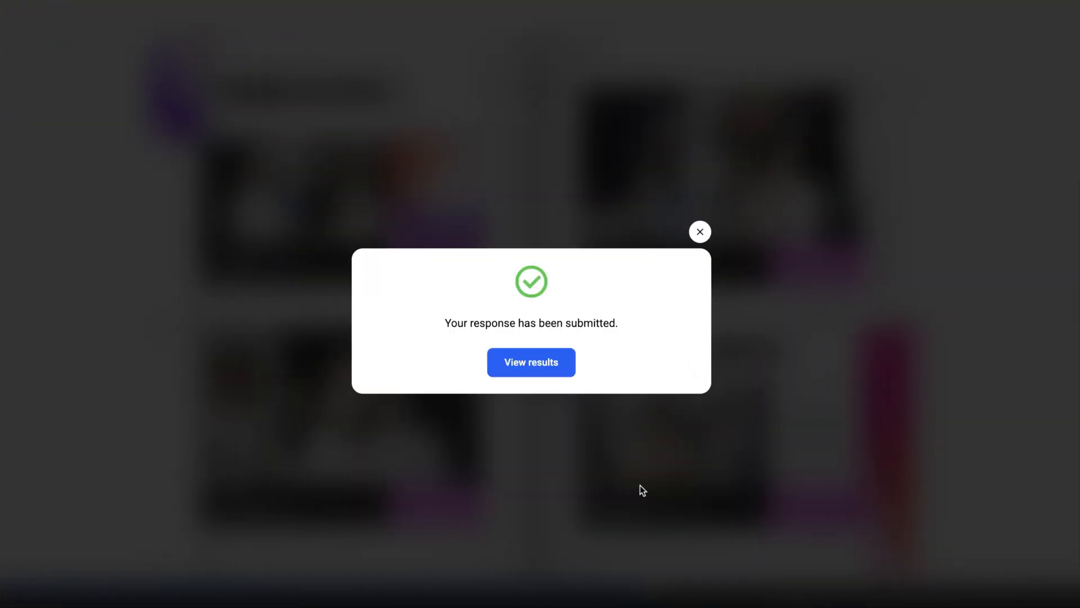
{"action": "left_click", "coordinate": [531, 365]}
{"action": "scroll", "coordinate": [532, 366], "scroll_direction": "down", "scroll_amount": 5}
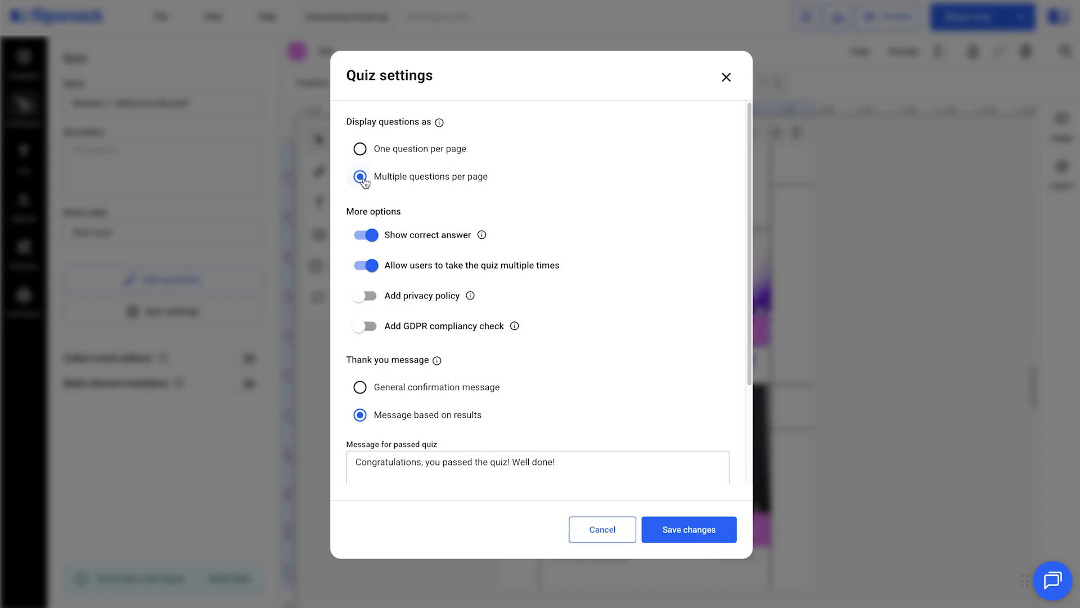
{"action": "left_click", "coordinate": [360, 150]}
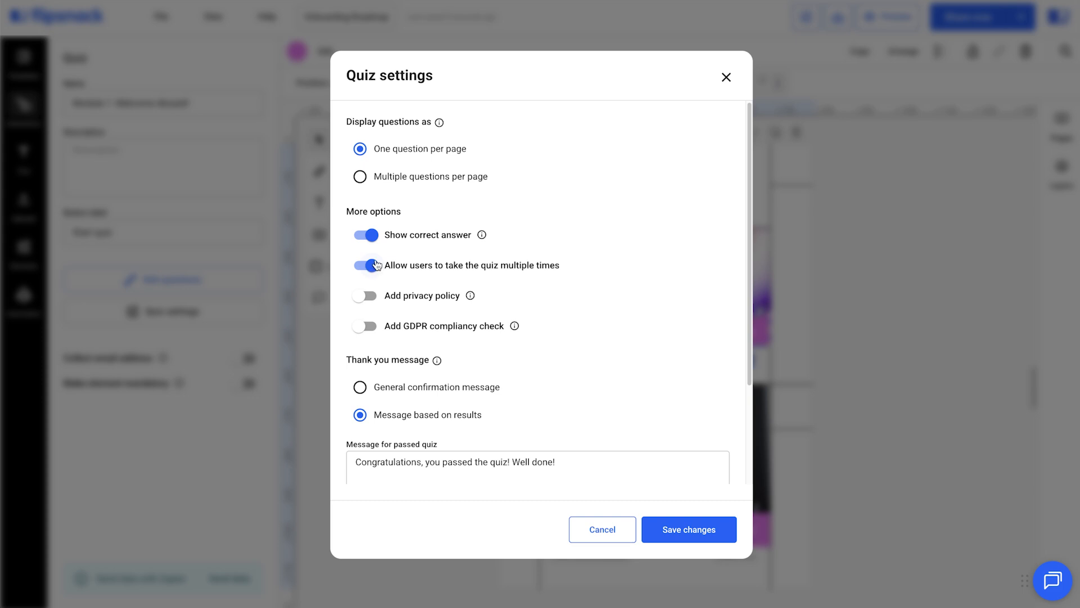
Step: Try the privacy policy and GDPR compliancy check options, and turn both off again
{"action": "left_click", "coordinate": [365, 296]}
{"action": "left_click", "coordinate": [402, 334]}
{"action": "left_click", "coordinate": [532, 392]}
{"action": "left_click", "coordinate": [367, 297]}
{"action": "left_click", "coordinate": [363, 327]}
{"action": "left_click_drag", "start_coordinate": [516, 362], "coordinate": [357, 361]}
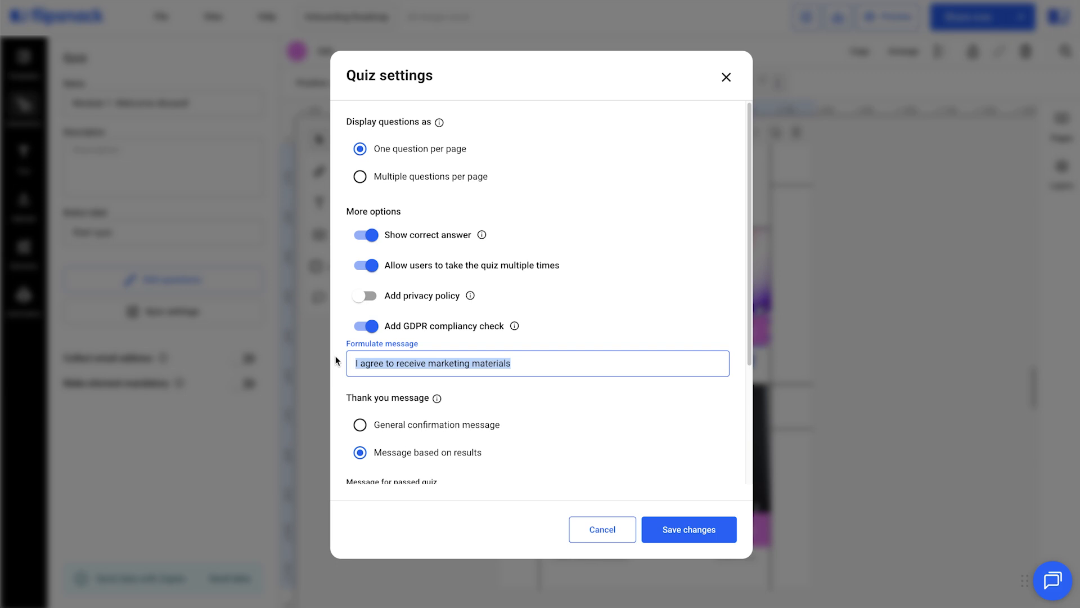
{"action": "left_click", "coordinate": [374, 328]}
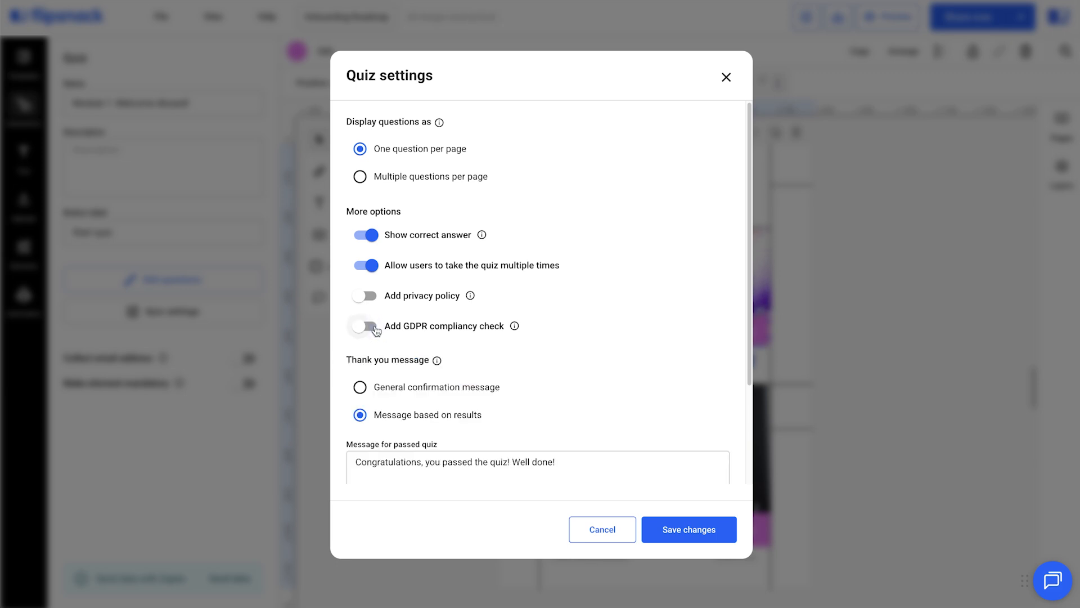
Step: Try the general confirmation thank-you message, and return to the message based on results with its passed and failed texts
{"action": "scroll", "coordinate": [379, 340], "scroll_direction": "down", "scroll_amount": 2}
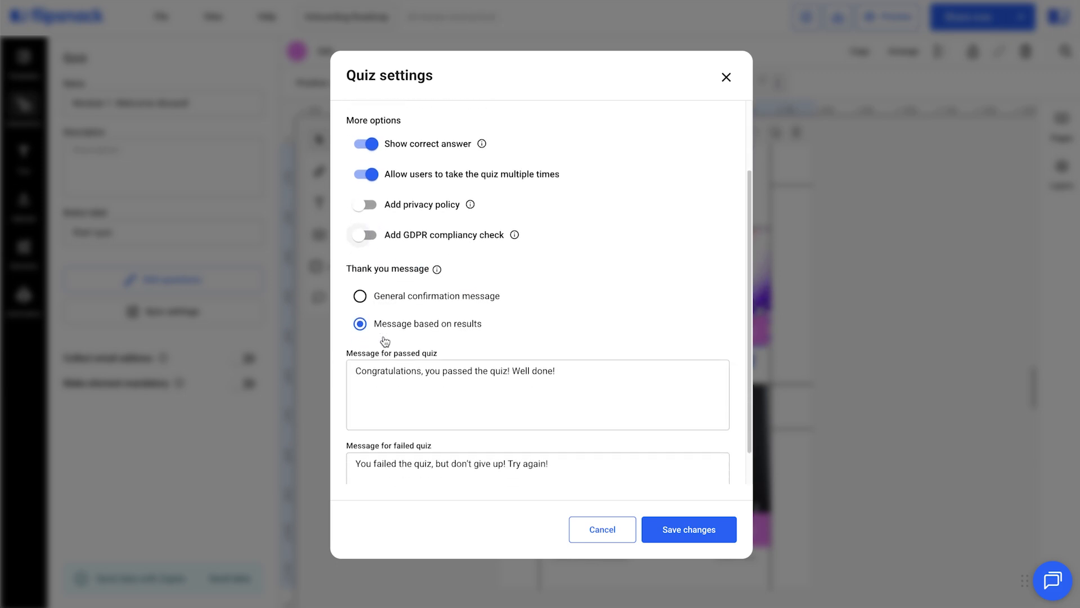
{"action": "scroll", "coordinate": [385, 340], "scroll_direction": "down", "scroll_amount": 1}
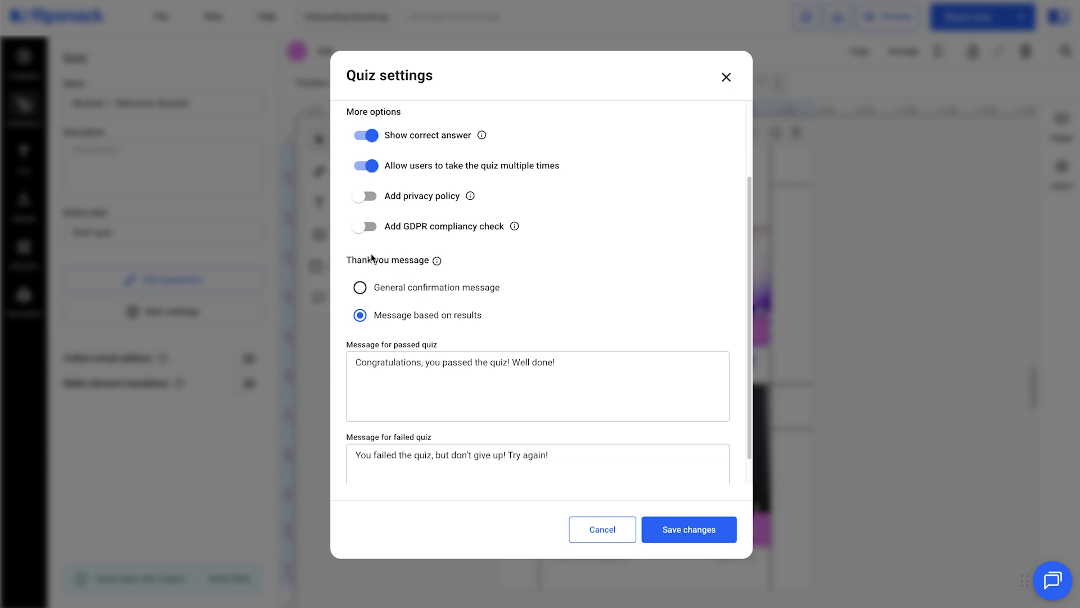
{"action": "left_click", "coordinate": [359, 292]}
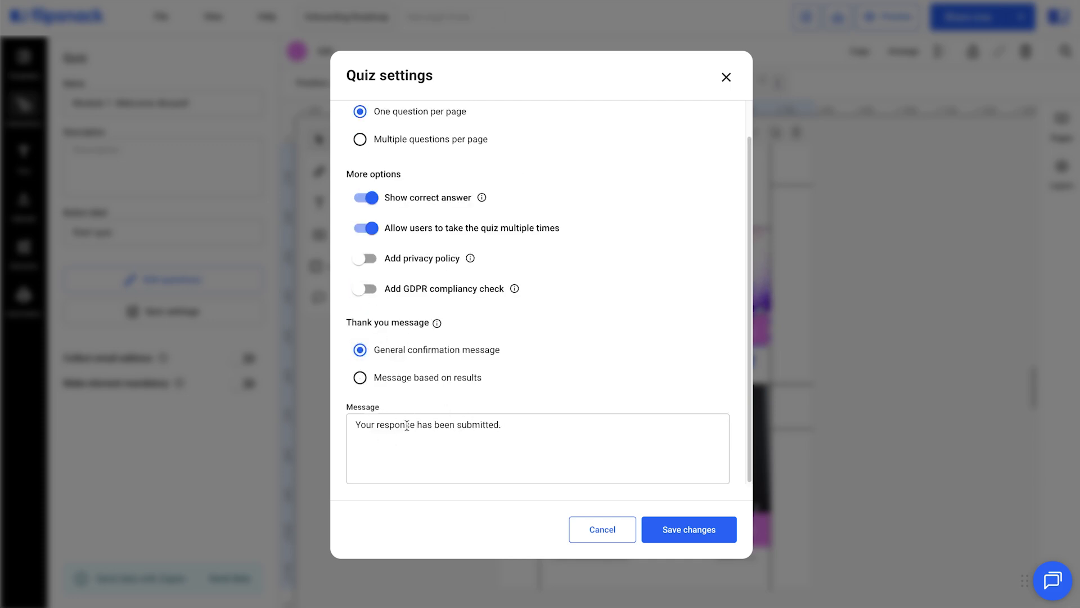
{"action": "left_click", "coordinate": [374, 384]}
{"action": "left_click", "coordinate": [568, 423]}
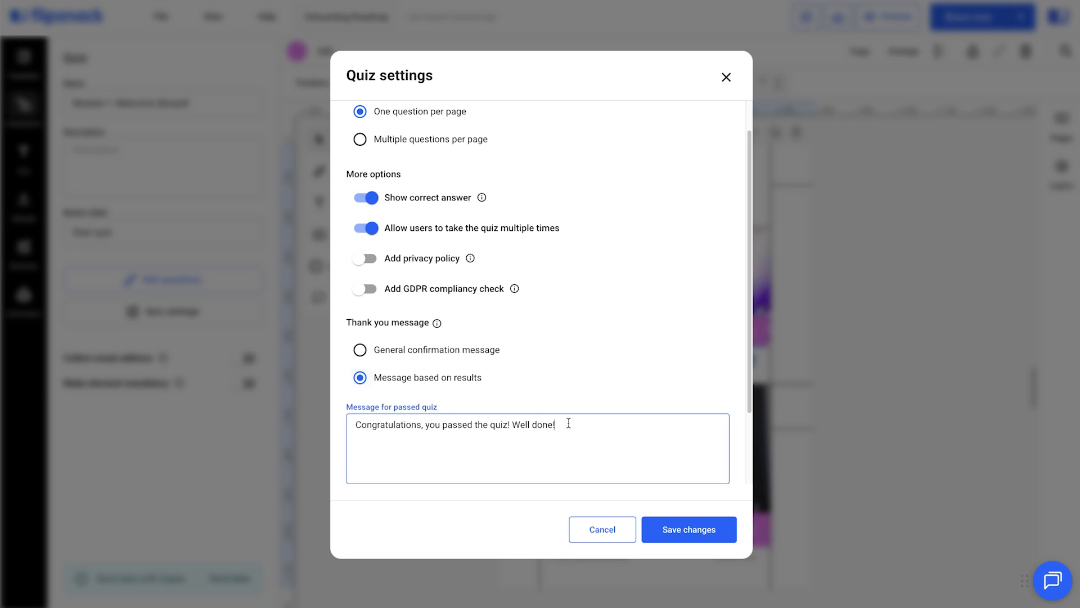
{"action": "scroll", "coordinate": [567, 425], "scroll_direction": "down", "scroll_amount": 2}
{"action": "left_click", "coordinate": [564, 428]}
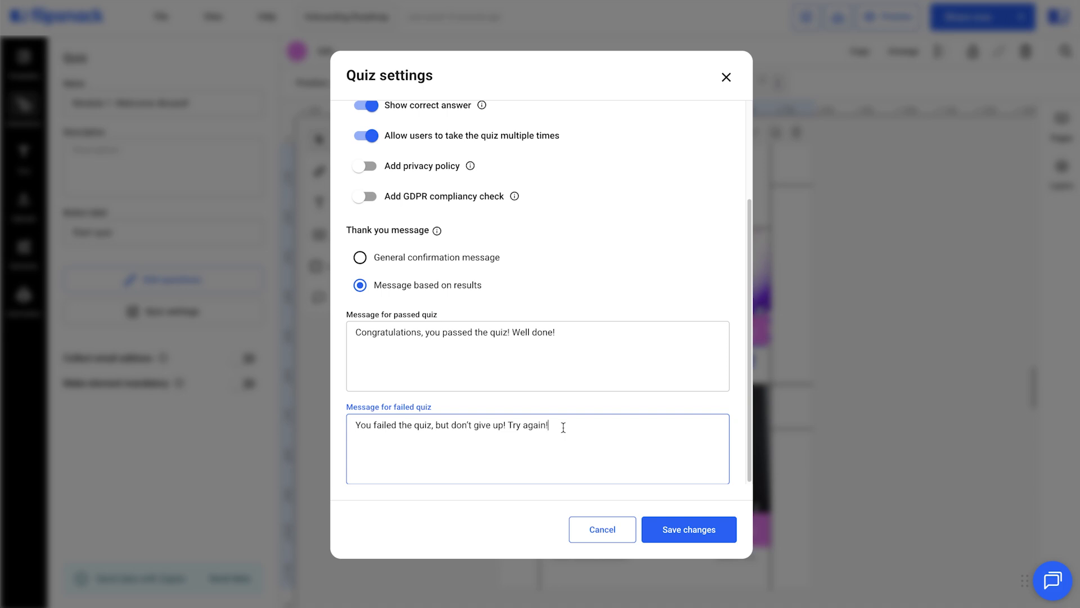
Step: Close the quiz settings and turn on email address collection and the mandatory option for the quiz
{"action": "left_click", "coordinate": [724, 79]}
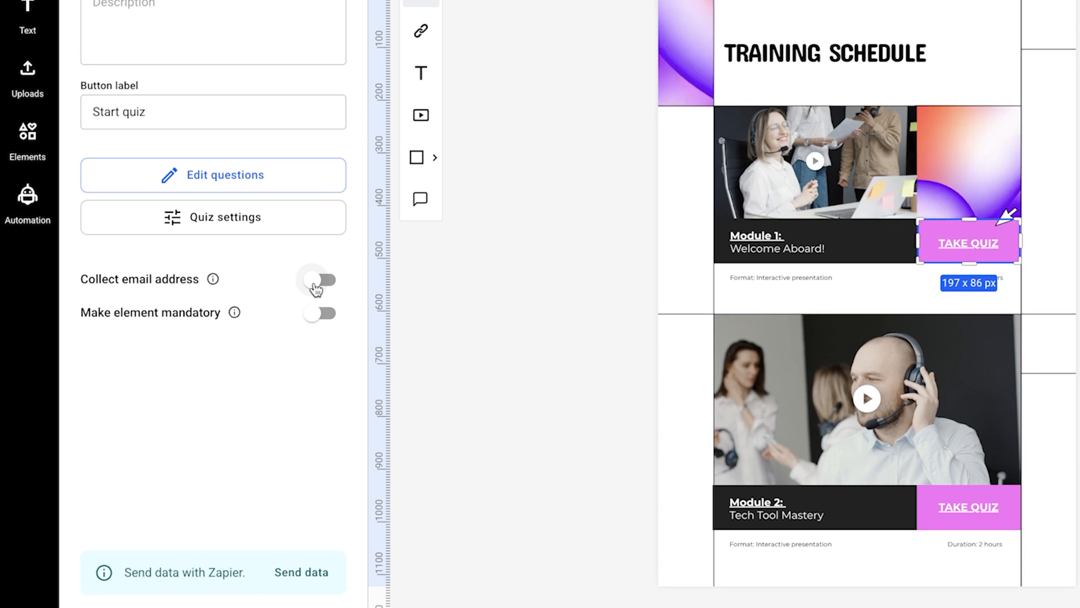
{"action": "left_click", "coordinate": [316, 284]}
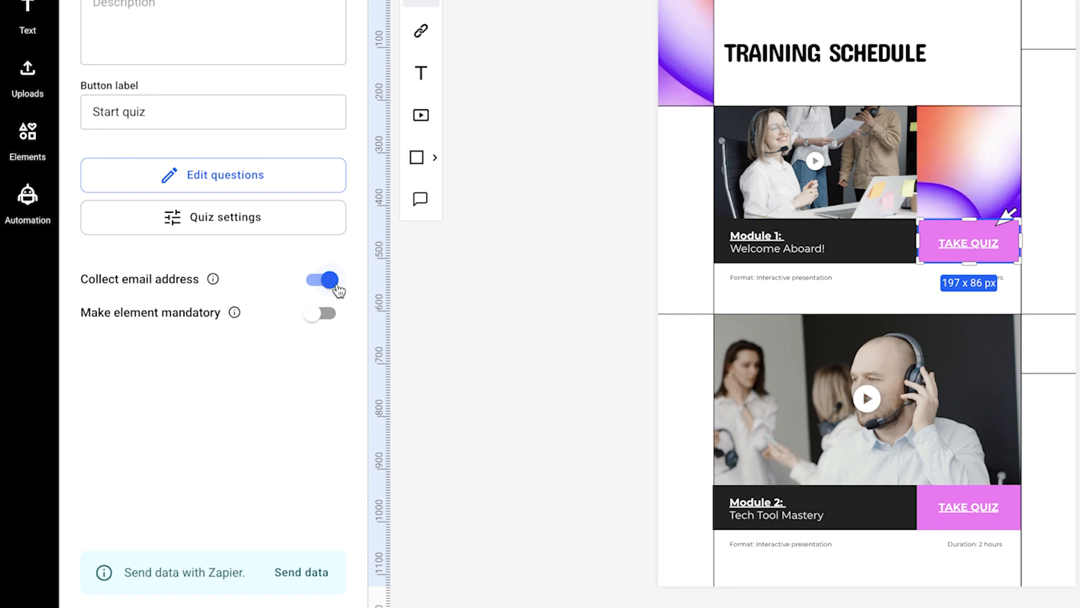
{"action": "left_click", "coordinate": [319, 324]}
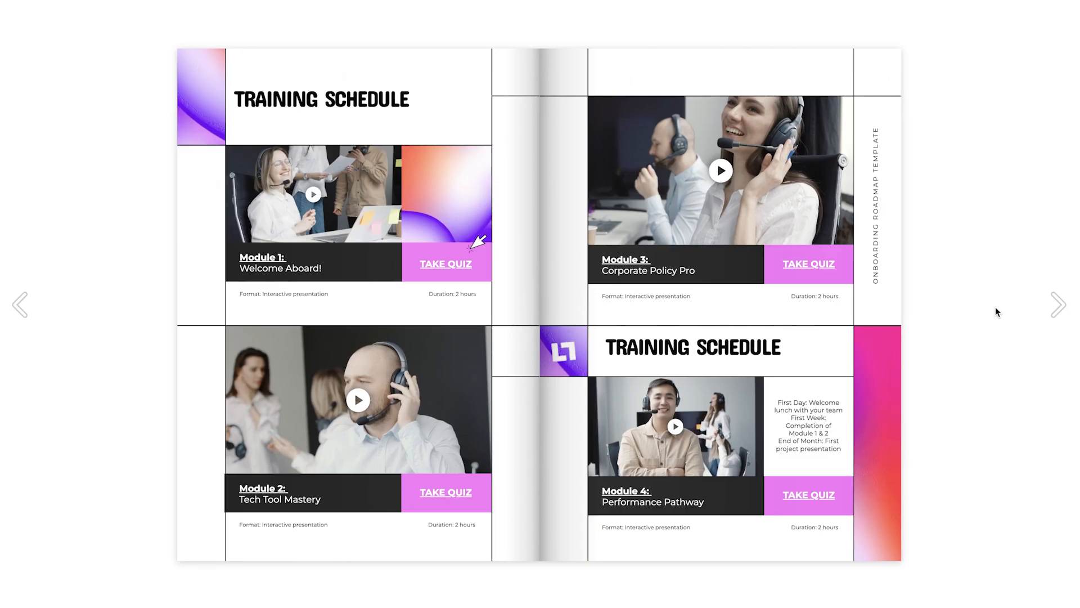
Step: Open the analytics of the Onboarding Roadmap flipbook from the team list and show its quiz statistics
{"action": "left_click", "coordinate": [1057, 306]}
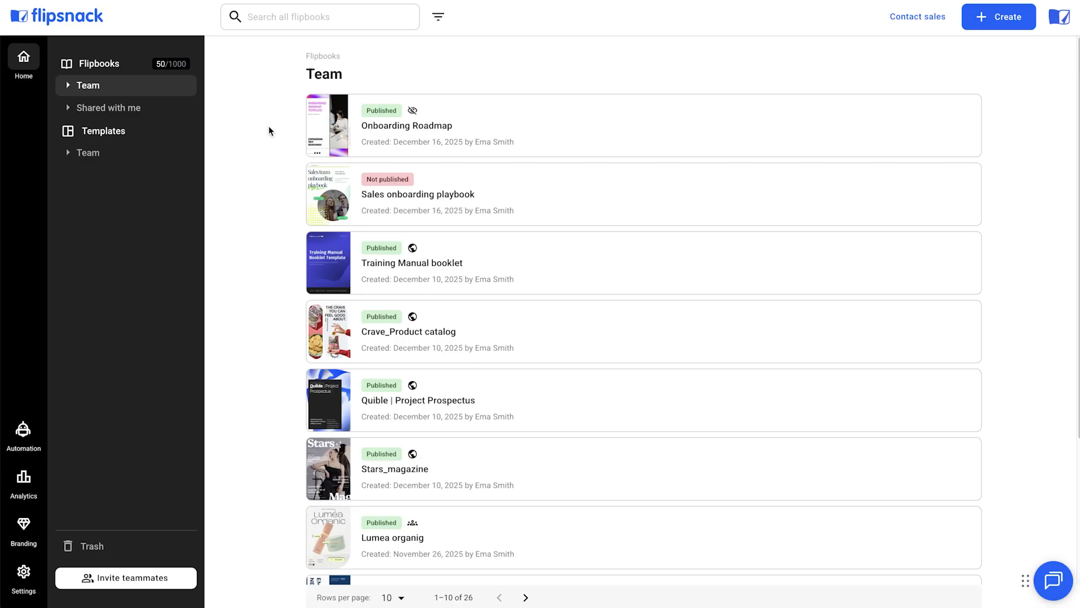
{"action": "mouse_move", "coordinate": [473, 128]}
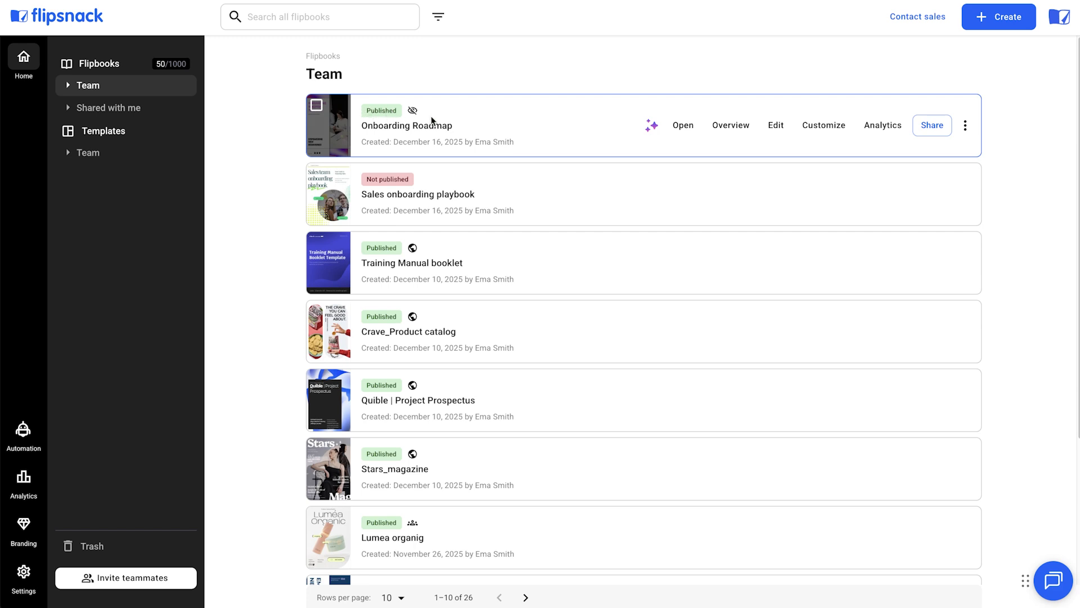
{"action": "left_click", "coordinate": [882, 129]}
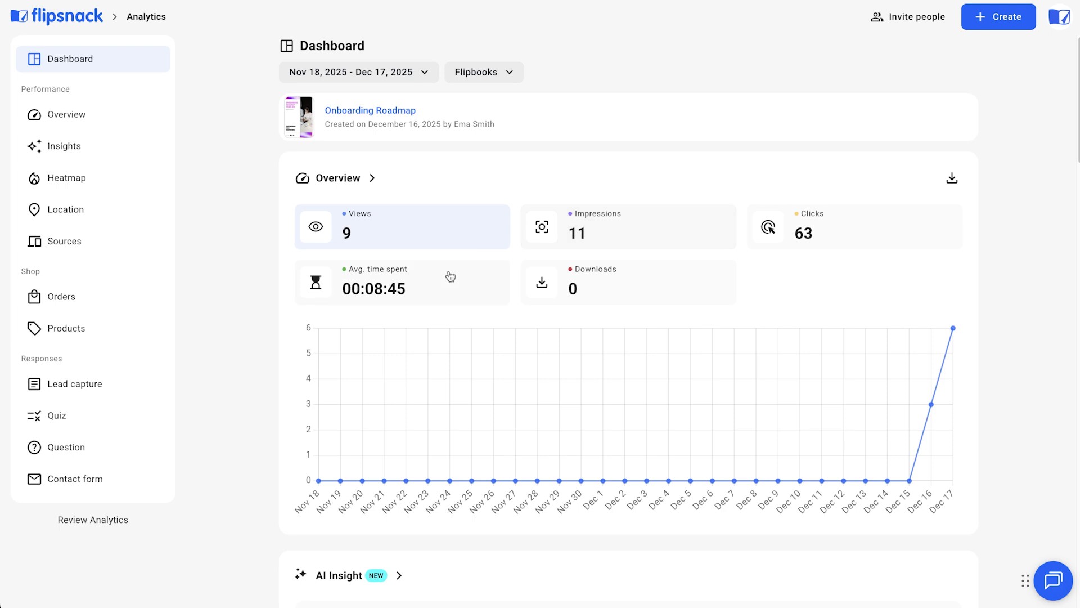
{"action": "left_click", "coordinate": [65, 422]}
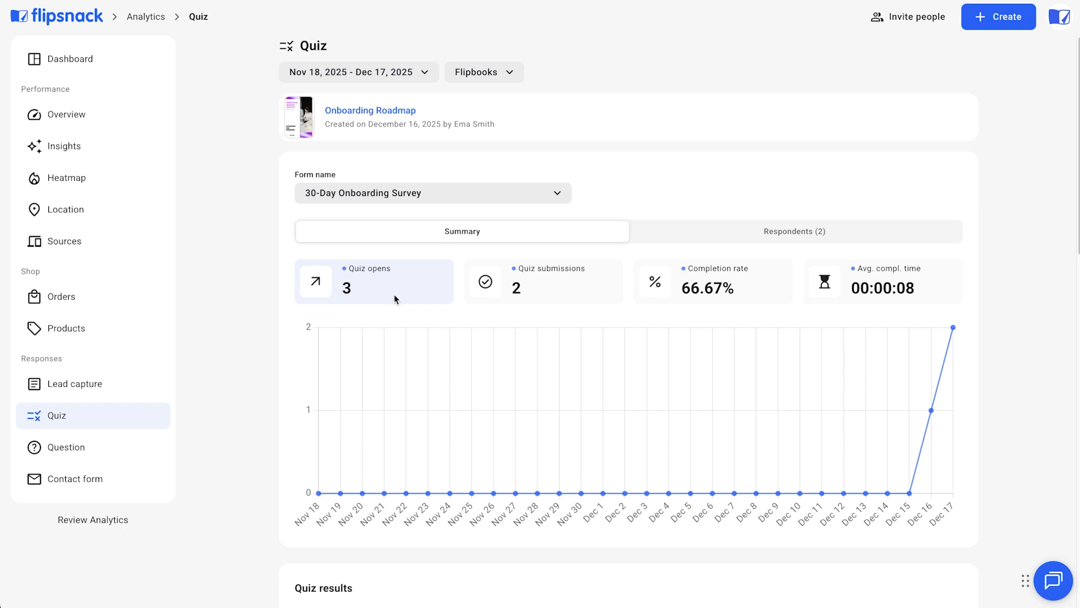
Step: Chart the 30-Day Onboarding Survey's quiz submissions, completion rate and average completion time in turn
{"action": "left_click", "coordinate": [556, 292]}
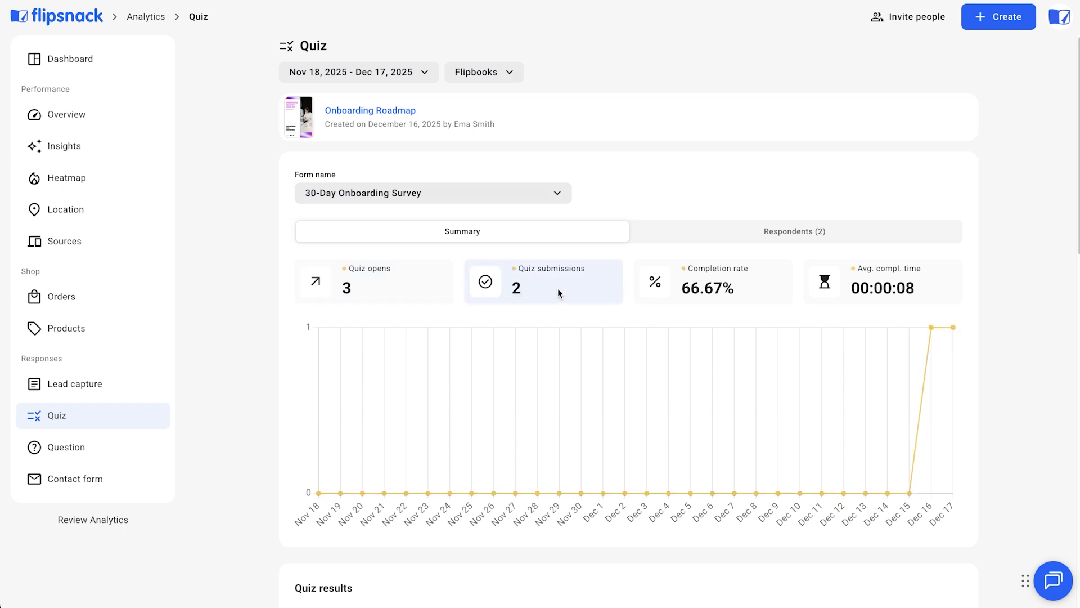
{"action": "left_click", "coordinate": [714, 286]}
{"action": "left_click", "coordinate": [849, 281]}
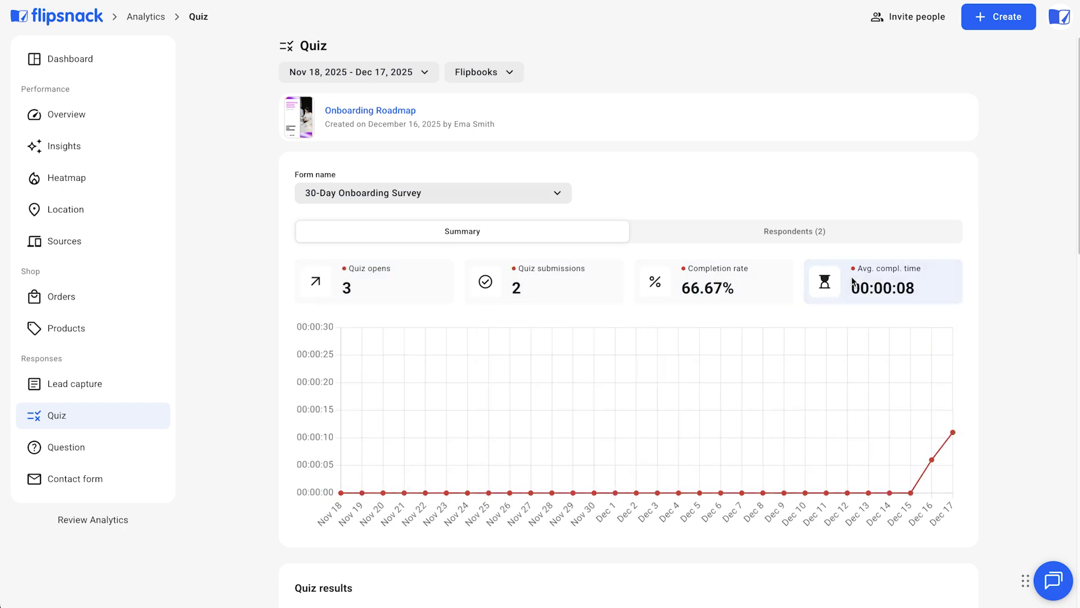
Step: Review the 30-Day Onboarding Survey's quiz results per respondent and the answer breakdown of every question, and return to the summary
{"action": "scroll", "coordinate": [450, 360], "scroll_direction": "down", "scroll_amount": 2}
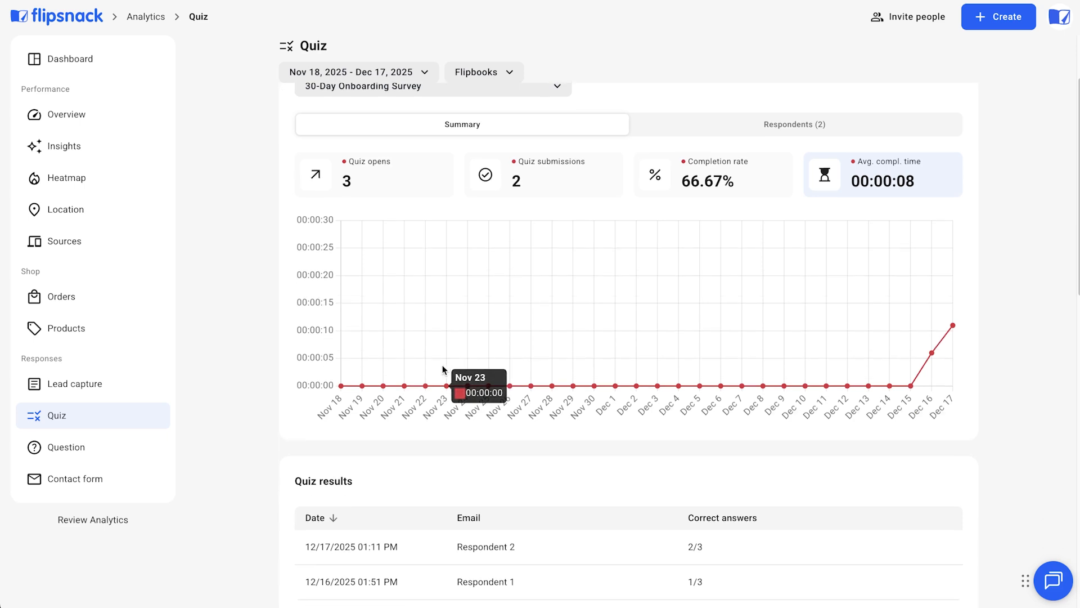
{"action": "scroll", "coordinate": [442, 364], "scroll_direction": "down", "scroll_amount": 1}
{"action": "scroll", "coordinate": [337, 450], "scroll_direction": "down", "scroll_amount": 2}
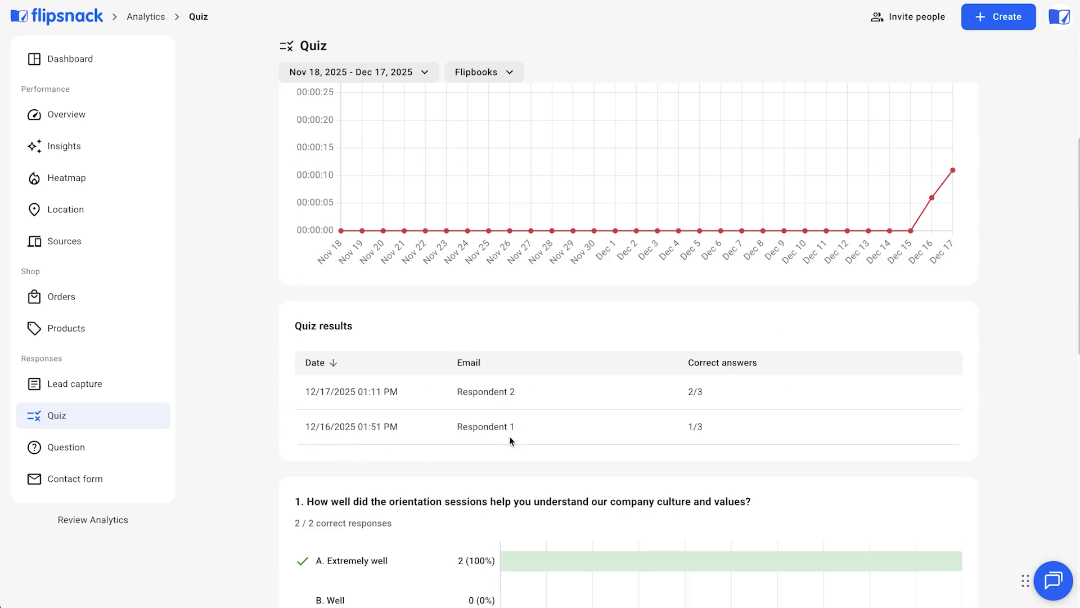
{"action": "scroll", "coordinate": [510, 440], "scroll_direction": "down", "scroll_amount": 5}
{"action": "scroll", "coordinate": [510, 437], "scroll_direction": "down", "scroll_amount": 8}
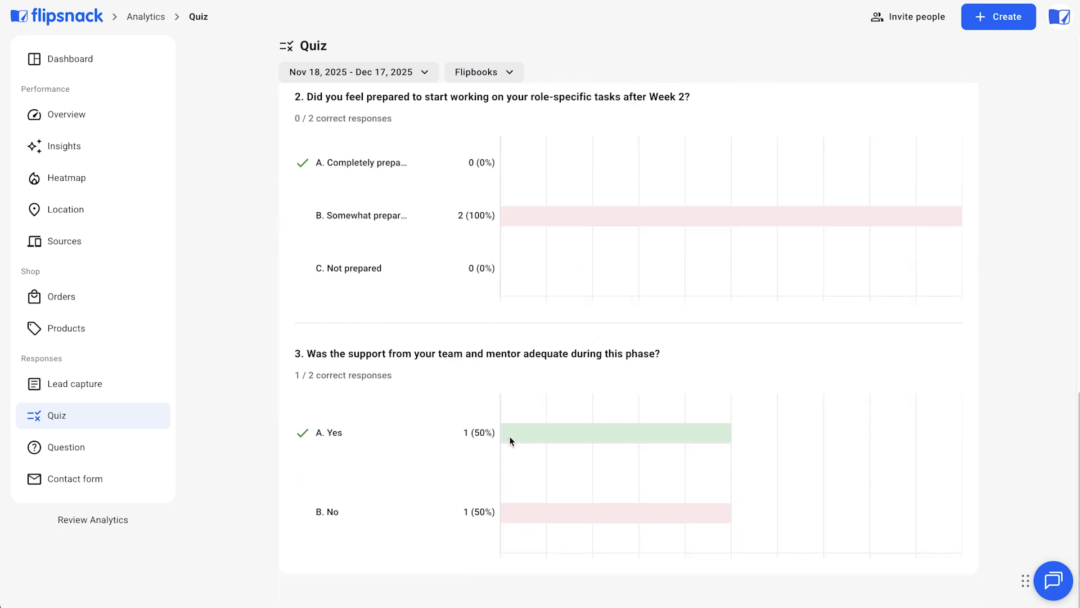
{"action": "scroll", "coordinate": [510, 439], "scroll_direction": "up", "scroll_amount": 12}
{"action": "scroll", "coordinate": [510, 439], "scroll_direction": "up", "scroll_amount": 6}
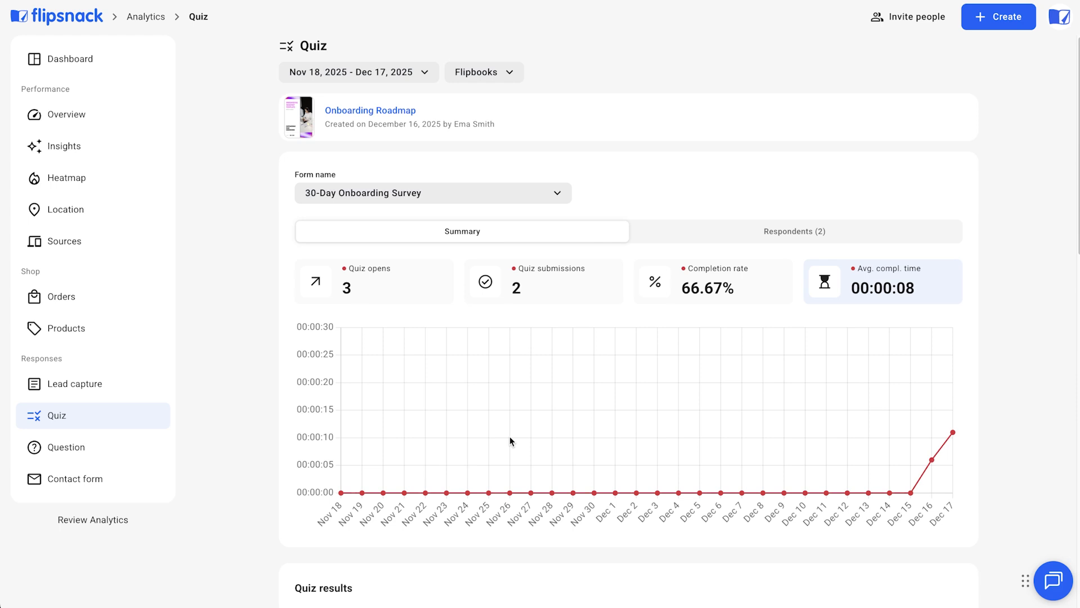
Step: Switch the quiz statistics to Module 2: Tech Tool Mastery and examine its respondents' results and answer breakdown through the last question
{"action": "left_click", "coordinate": [404, 195]}
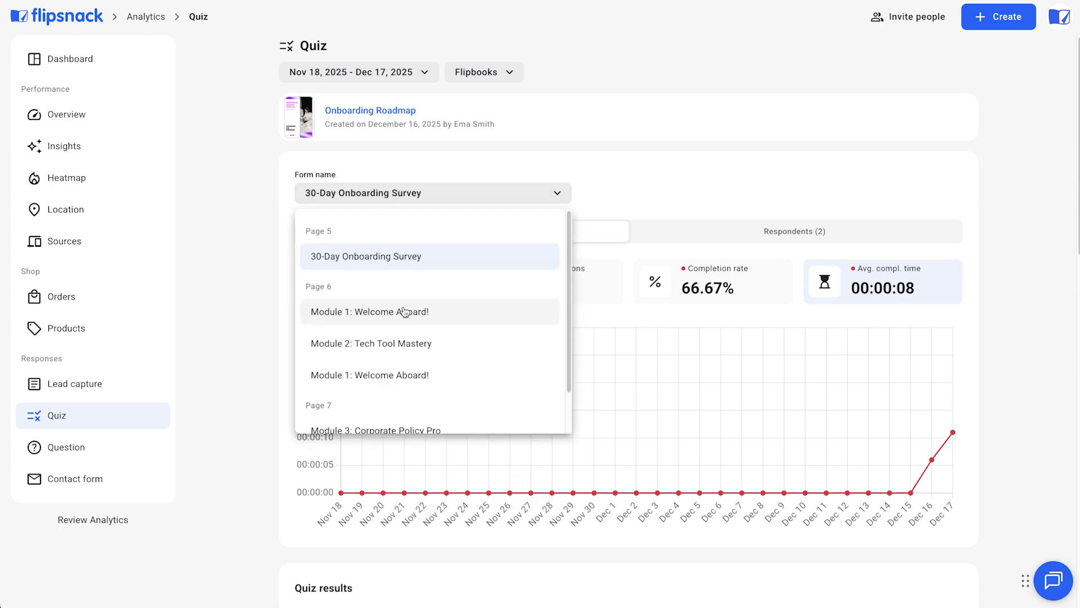
{"action": "left_click", "coordinate": [402, 346]}
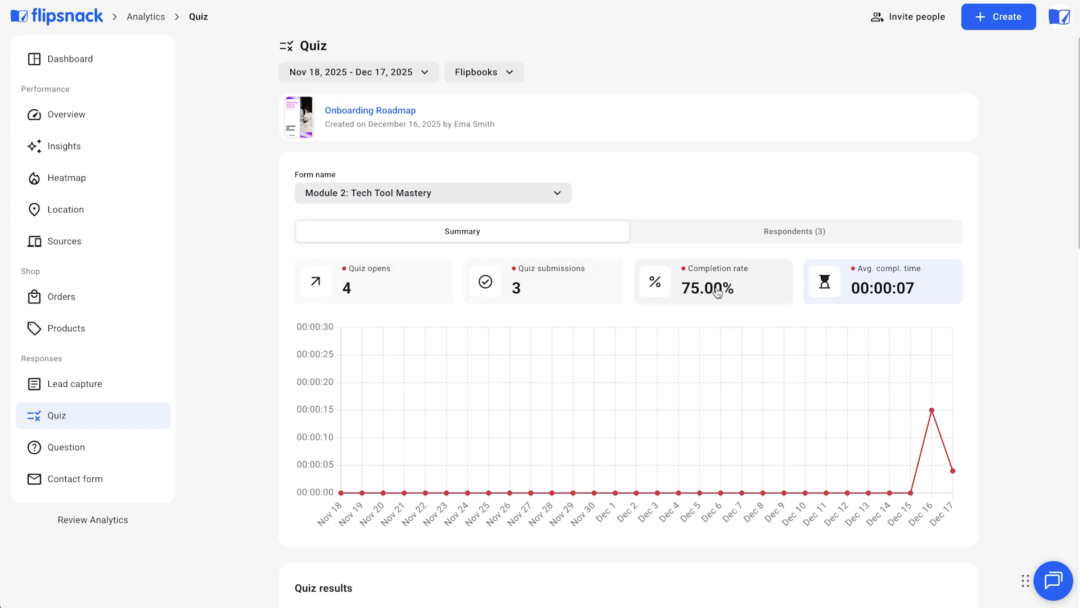
{"action": "scroll", "coordinate": [810, 309], "scroll_direction": "down", "scroll_amount": 1}
{"action": "scroll", "coordinate": [810, 310], "scroll_direction": "down", "scroll_amount": 6}
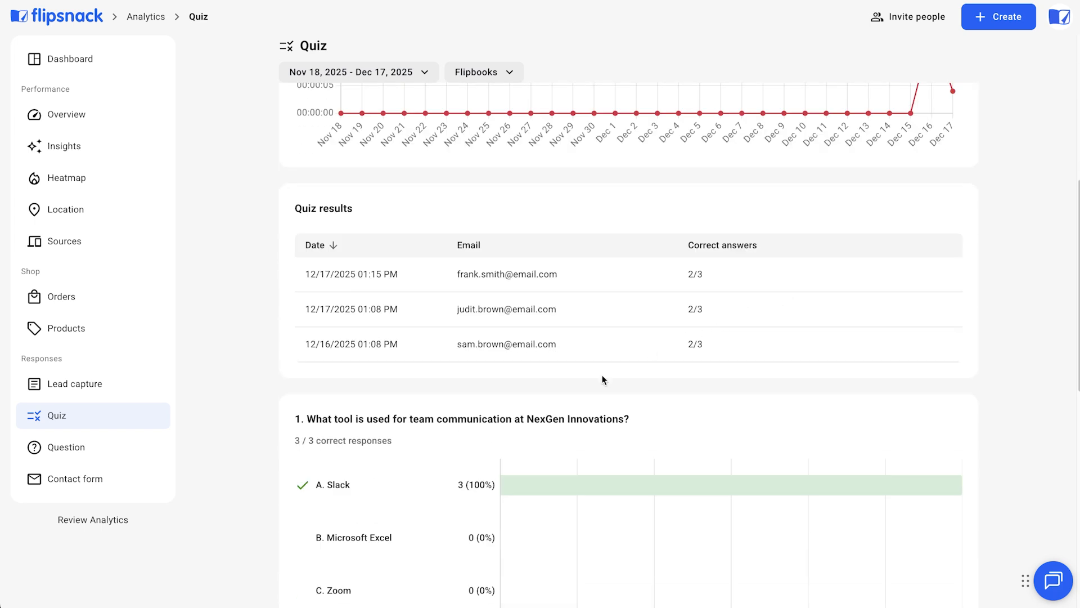
{"action": "scroll", "coordinate": [602, 377], "scroll_direction": "down", "scroll_amount": 5}
{"action": "scroll", "coordinate": [602, 377], "scroll_direction": "down", "scroll_amount": 3}
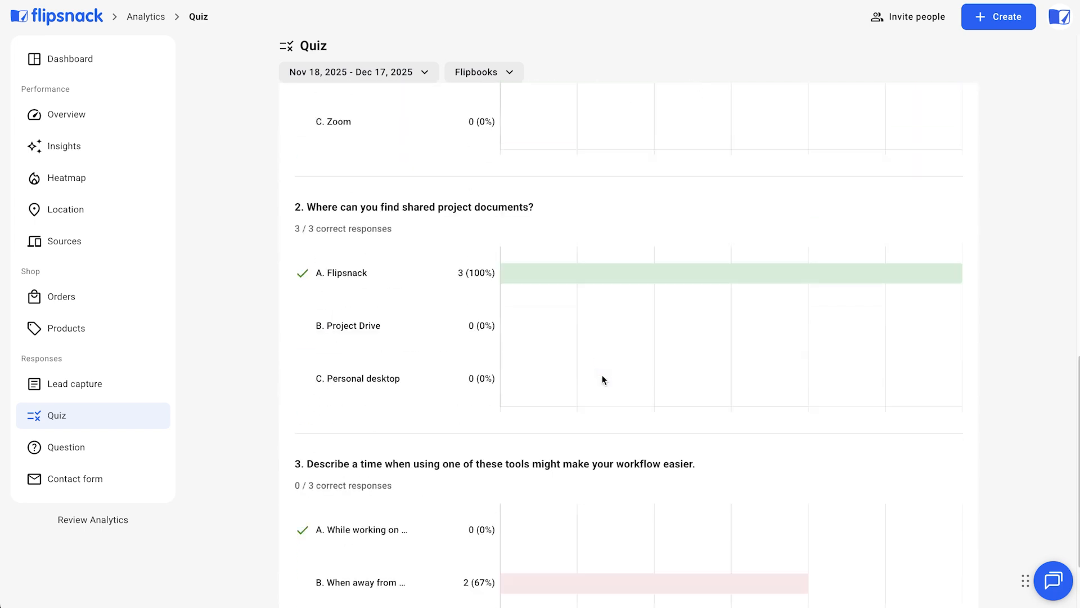
{"action": "scroll", "coordinate": [602, 380], "scroll_direction": "down", "scroll_amount": 2}
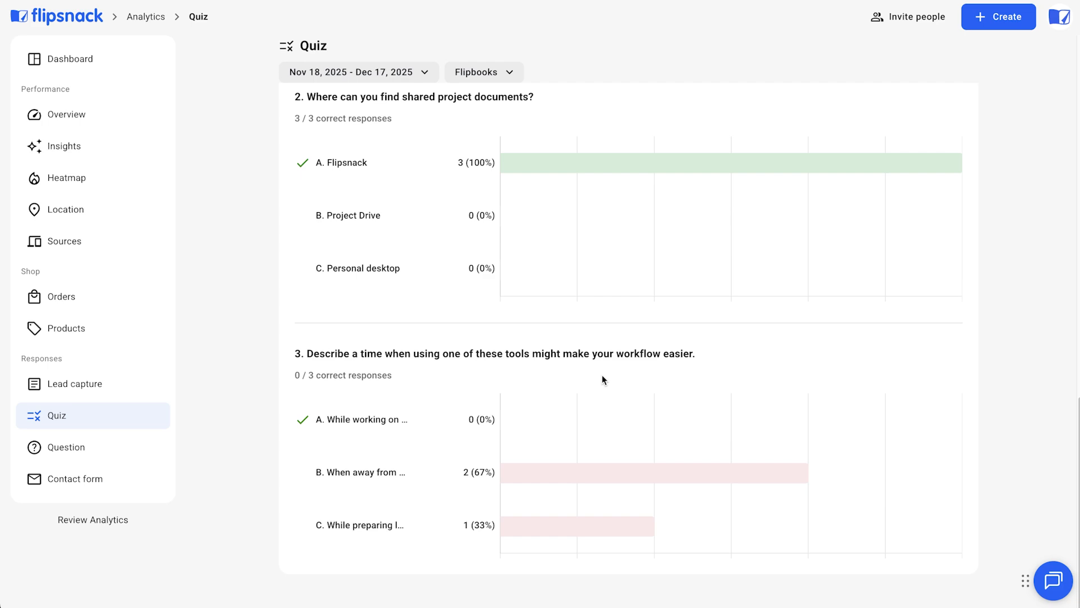